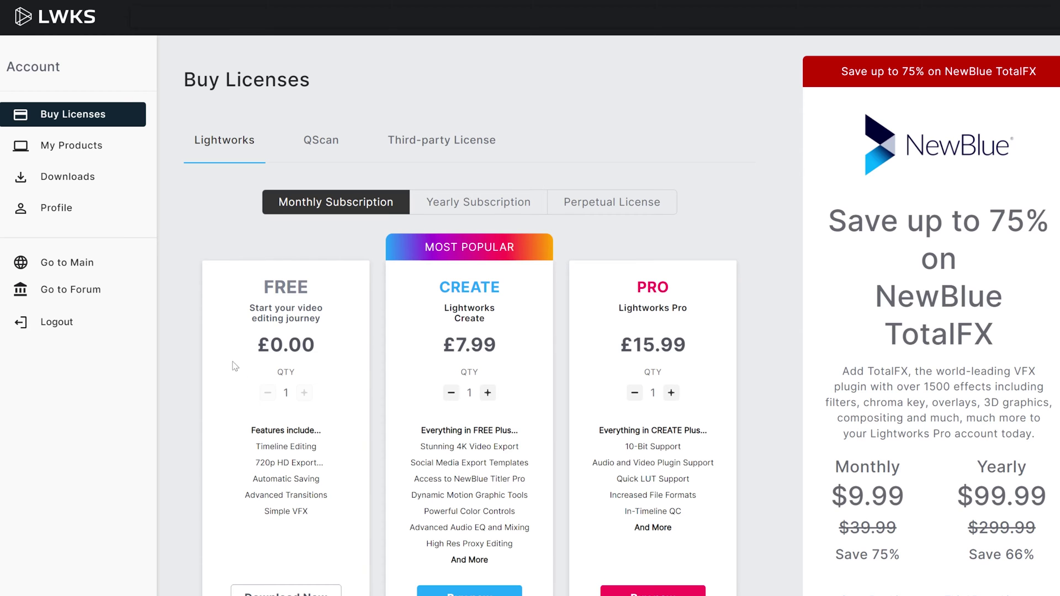
- Open Downloads, show Third-party Products and highlight NewBlue Transitions' Free, Create or Pro licence
scroll(189, 278, "down", 2)
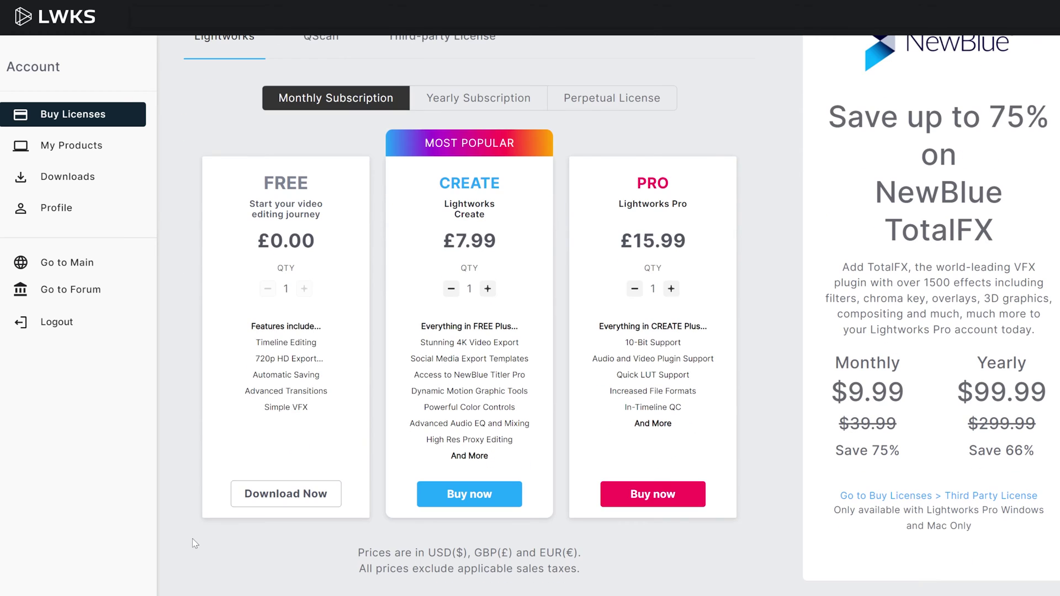
left_click(104, 181)
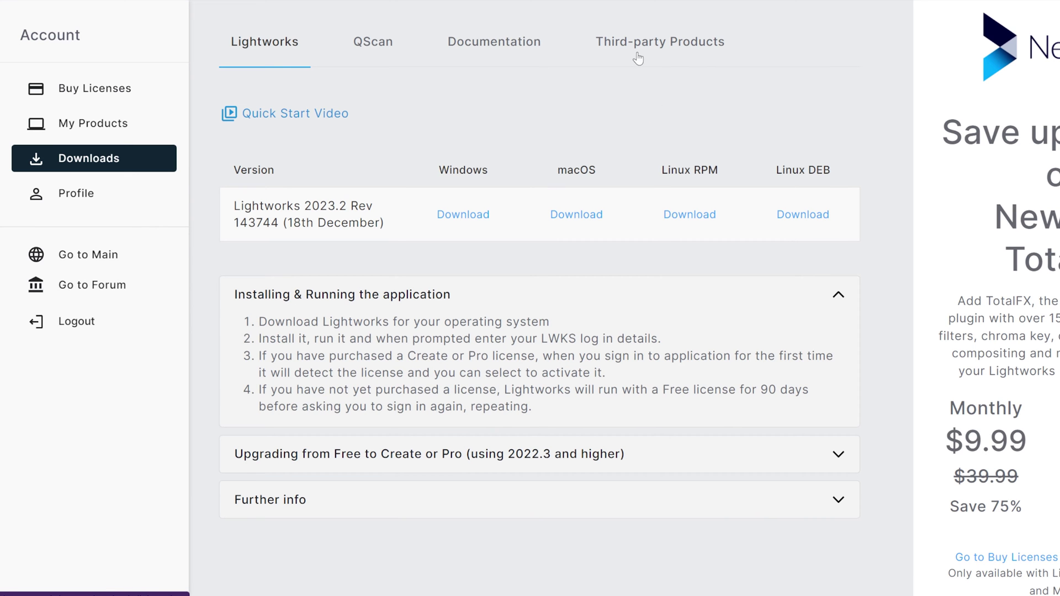
left_click(630, 46)
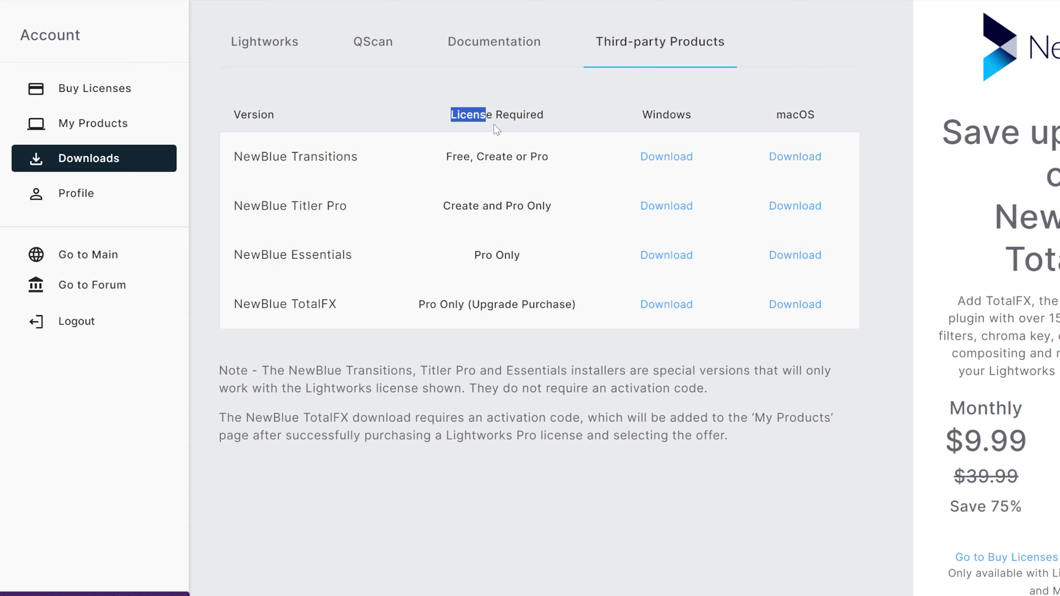
left_click_drag(496, 128, 486, 160)
left_click(463, 172)
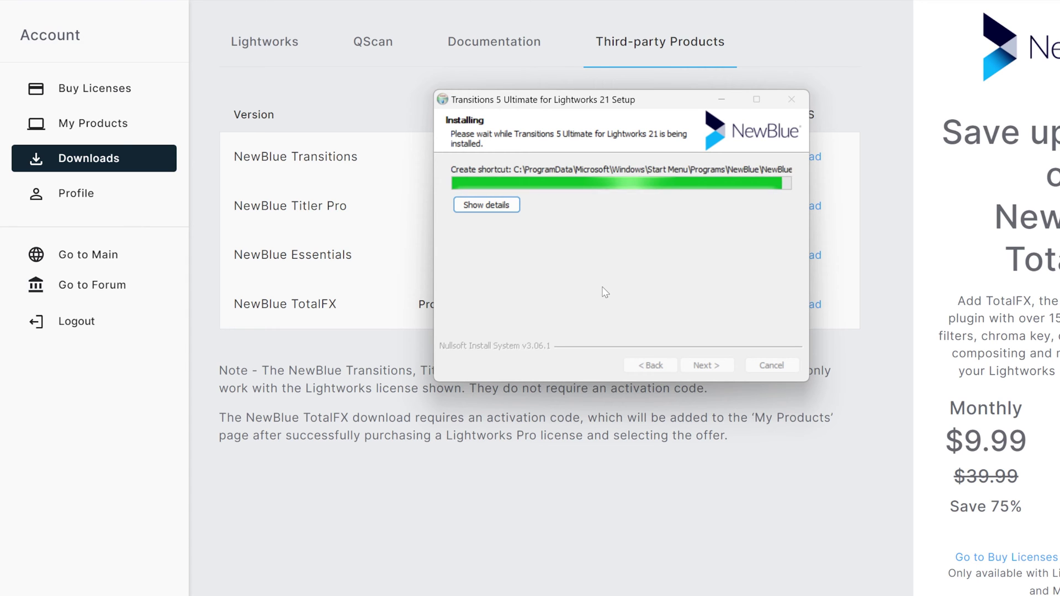
- Finish the NewBlue Transitions 5 Ultimate installation for Lightworks 21 and close the setup window
left_click(708, 364)
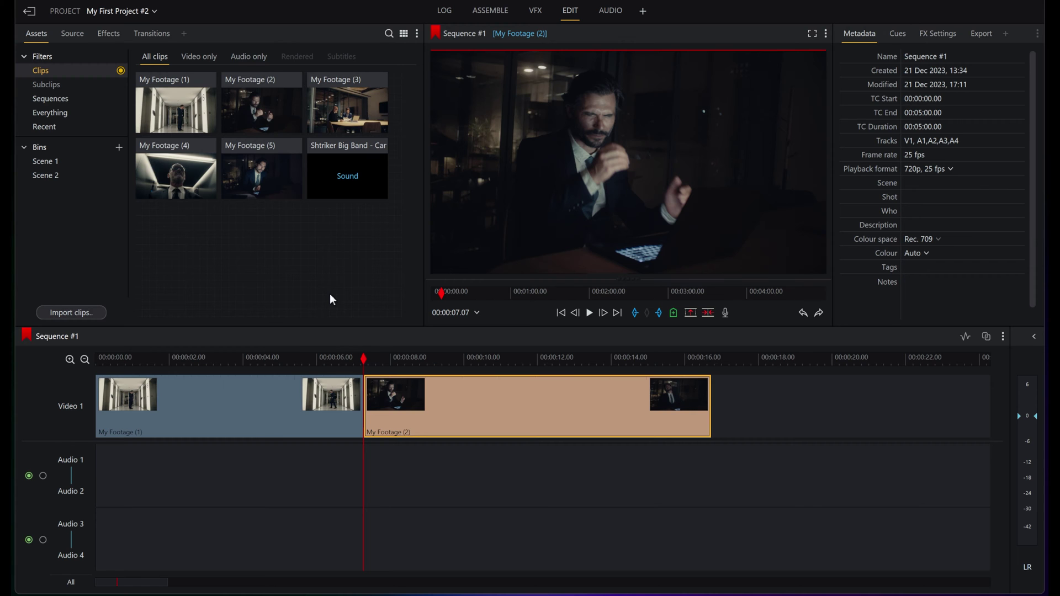
- Apply the NewBlue 3D Checker Board transition at the cut between My Footage (1) and (2)
left_click(147, 35)
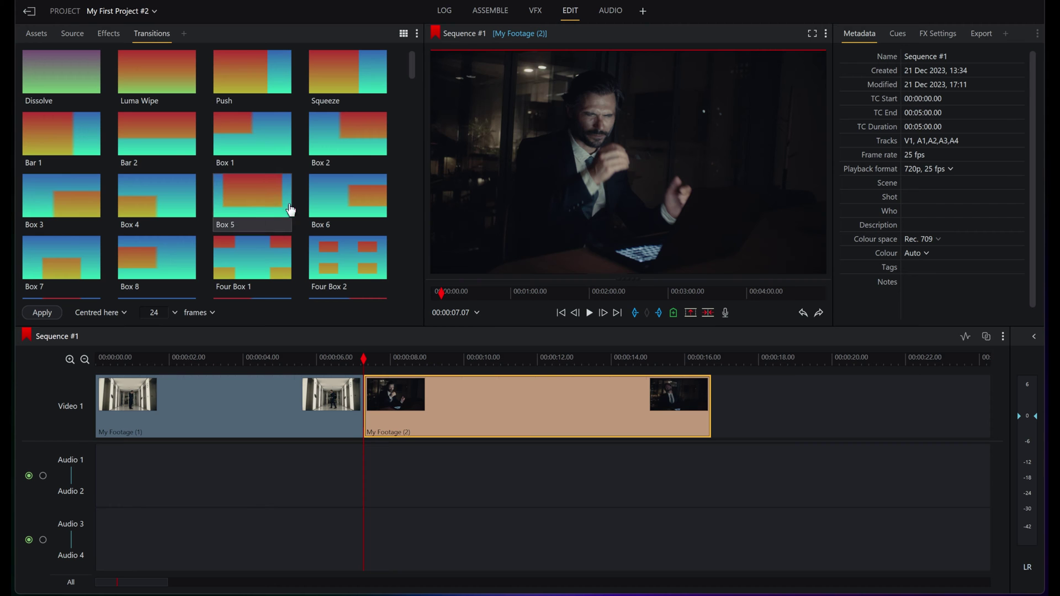
left_click_drag(411, 62, 405, 140)
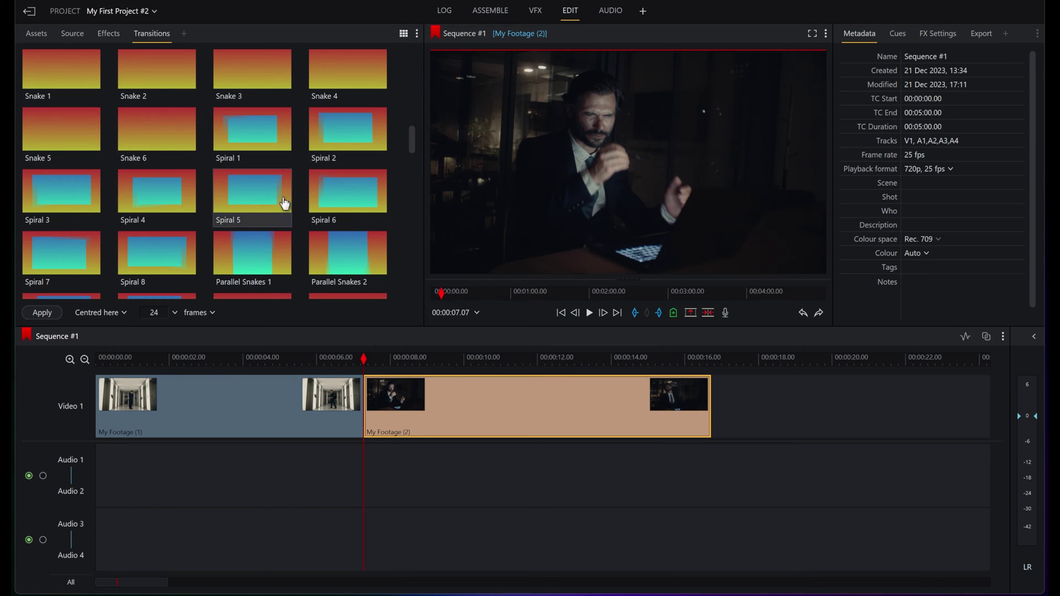
scroll(293, 196, "down", 5)
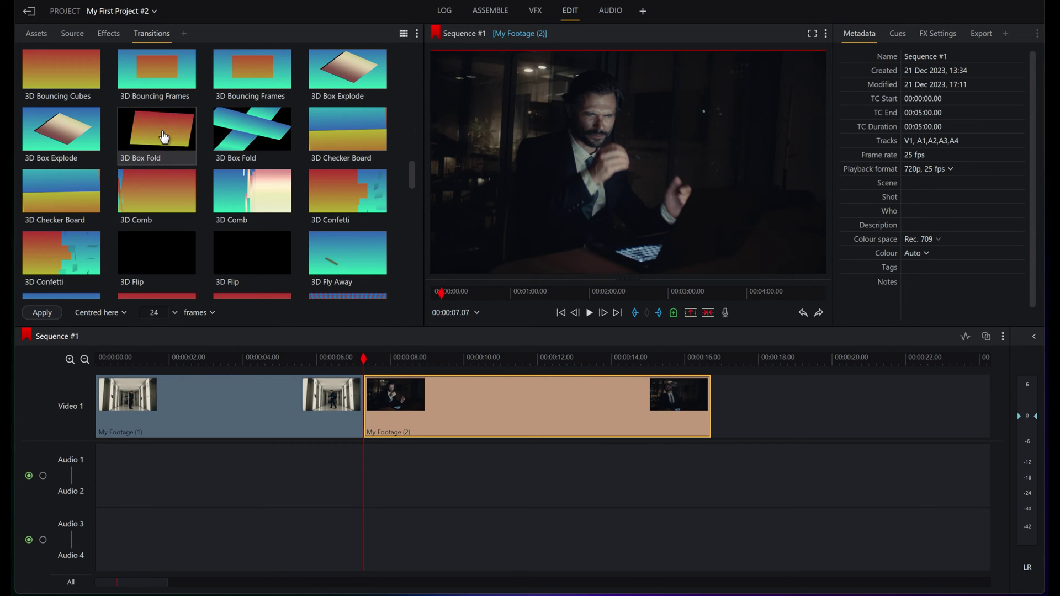
double_click(343, 134)
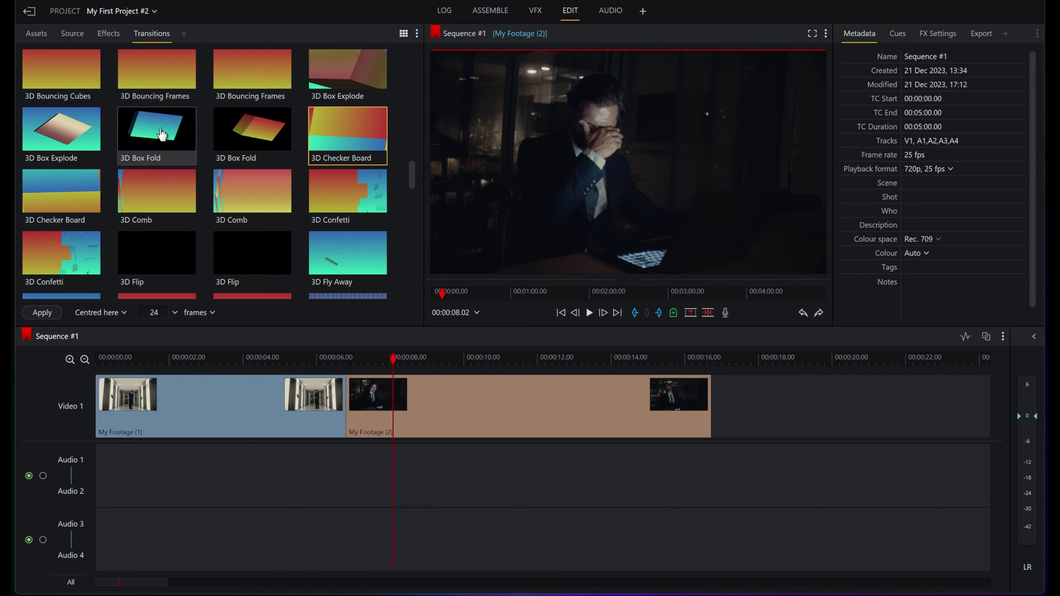
- Add 3D Box Fold at the cut, play it from 05.20, then delete it
left_click_drag(162, 135, 336, 396)
left_click(310, 360)
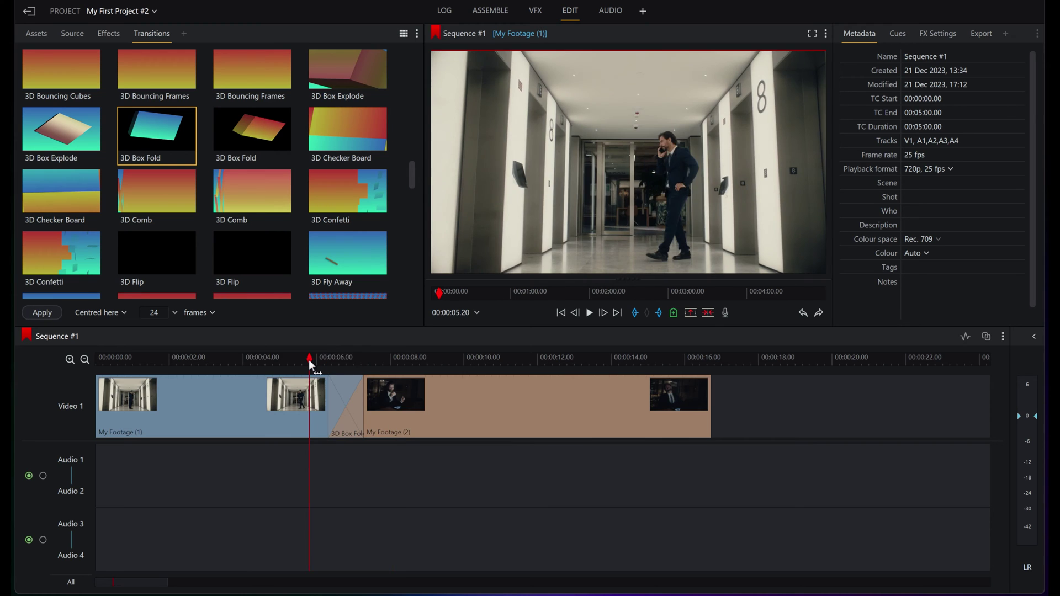
key("space")
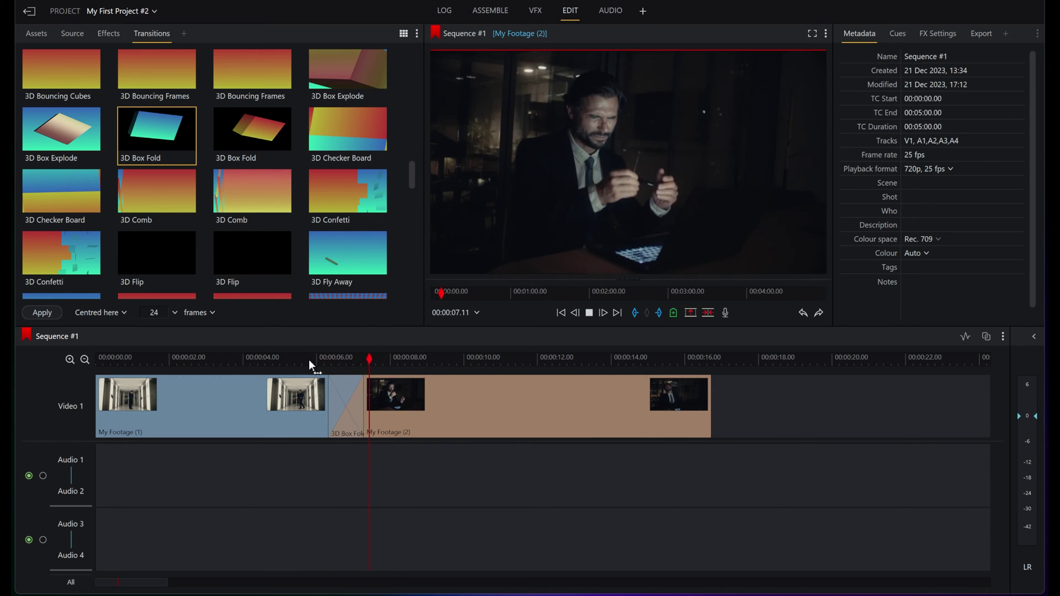
key("space")
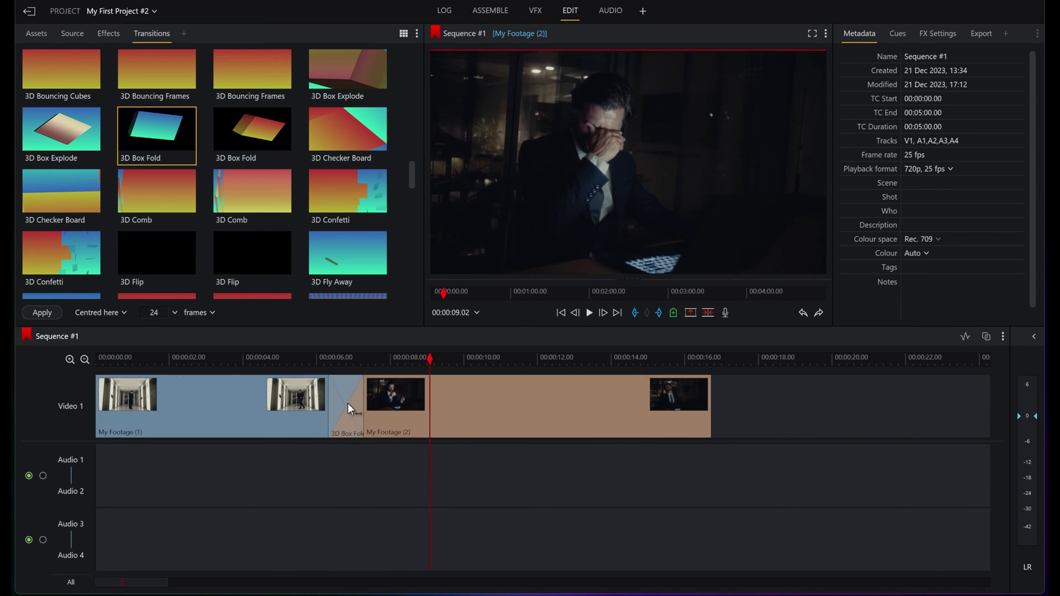
left_click(348, 403)
key("Delete")
- Place the Glow Pro transition on the cut between the two clips
scroll(115, 216, "down", 5)
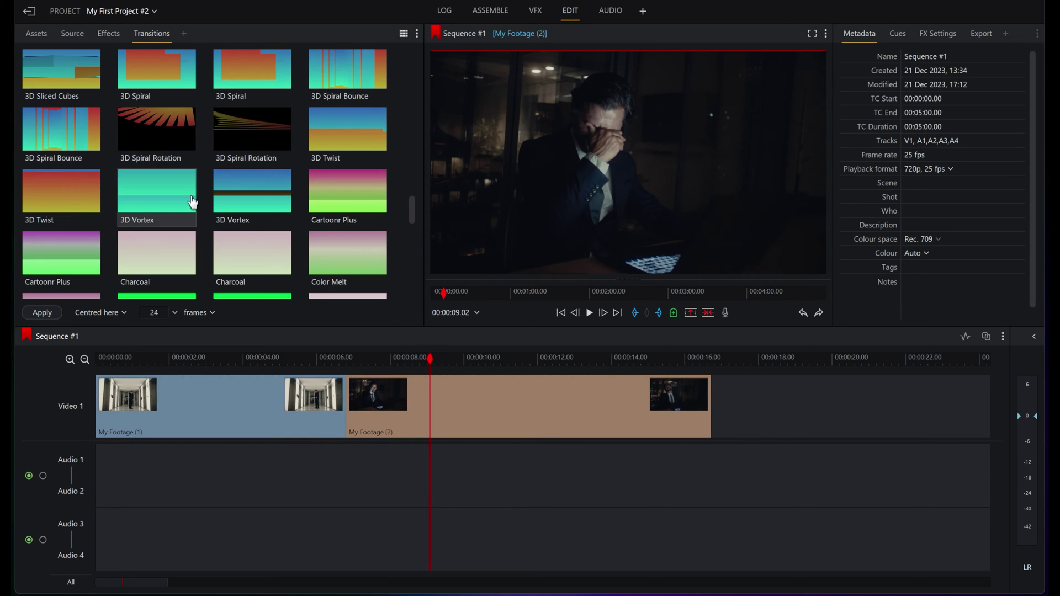
scroll(192, 202, "down", 5)
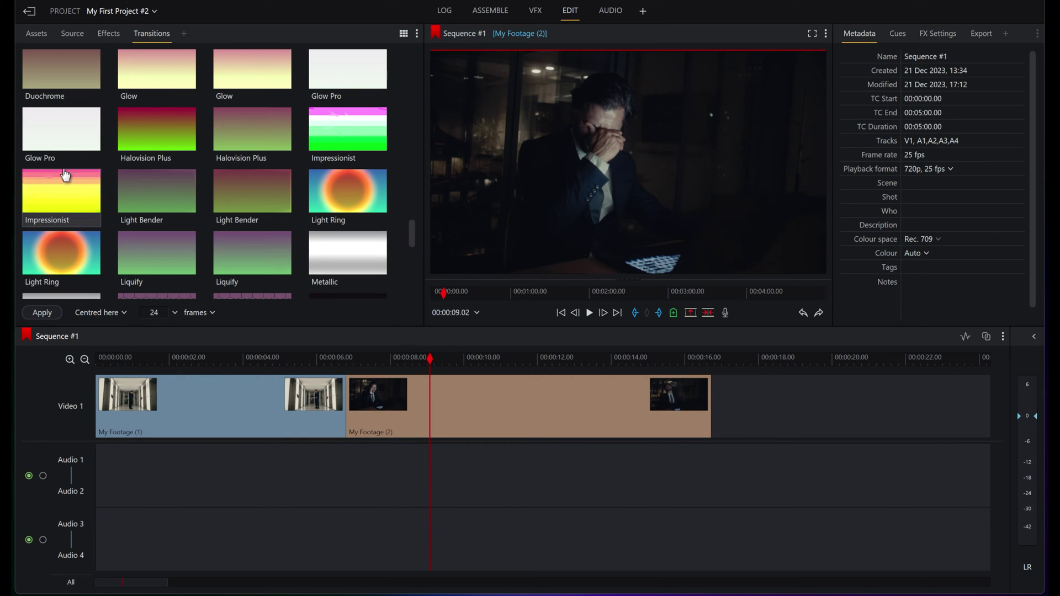
left_click_drag(71, 142, 342, 389)
- Play back the transition from about 6 s, then delete Metallic to restore a plain cut
key("space")
left_click(298, 356)
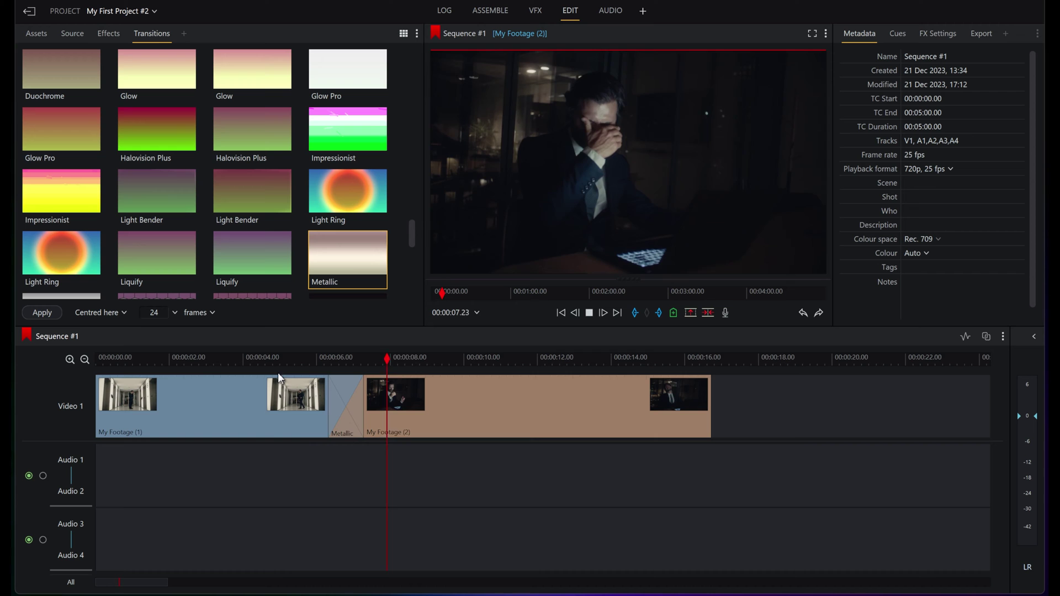
left_click(344, 359)
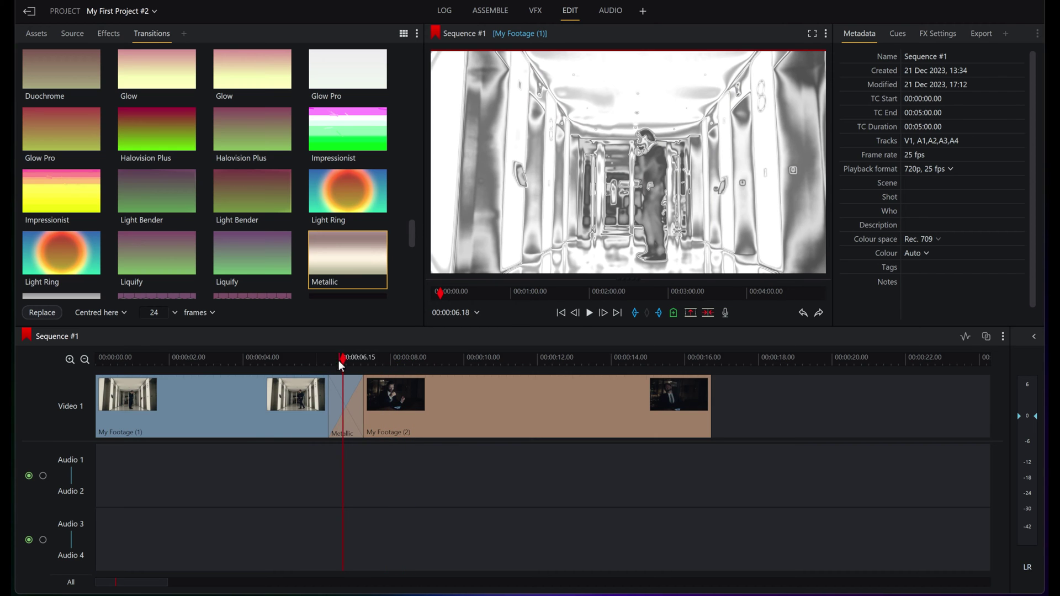
key("Delete")
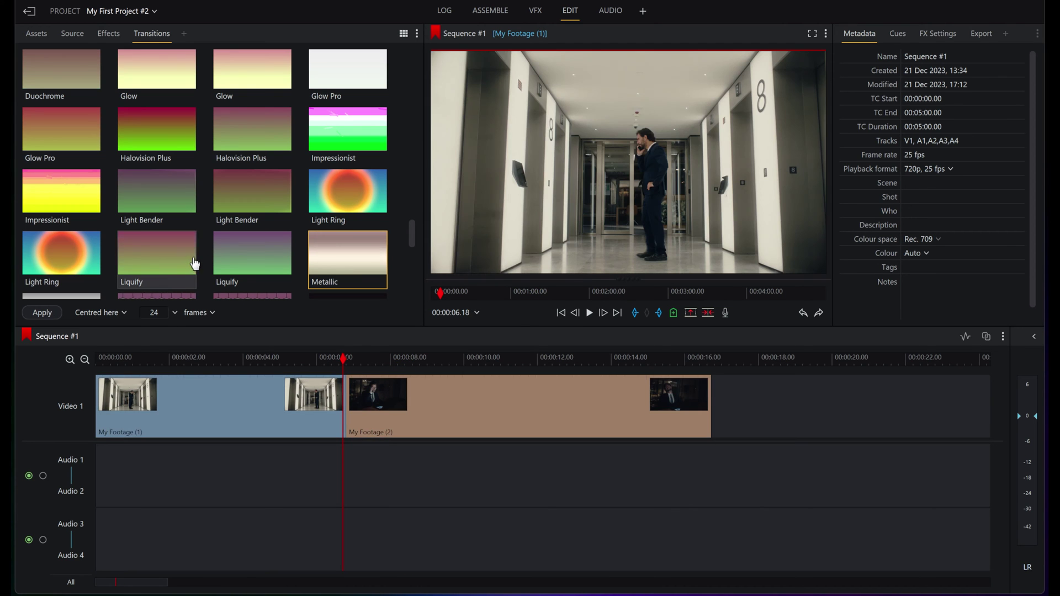
scroll(195, 264, "down", 15)
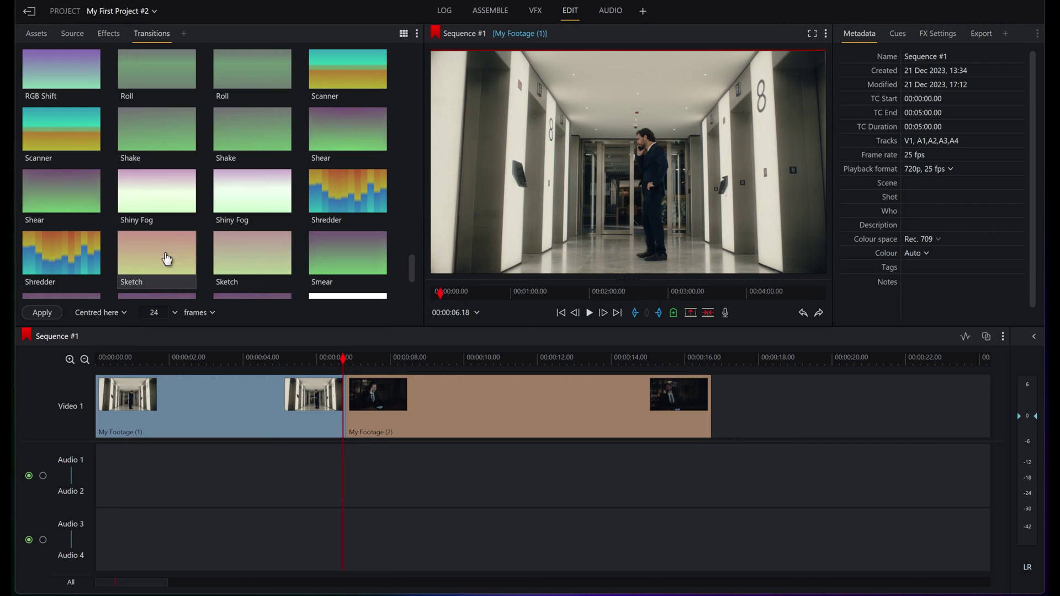
- Try Shear at the cut, previewing it from 05.07, then replace it with Twirl
left_click_drag(70, 202, 344, 387)
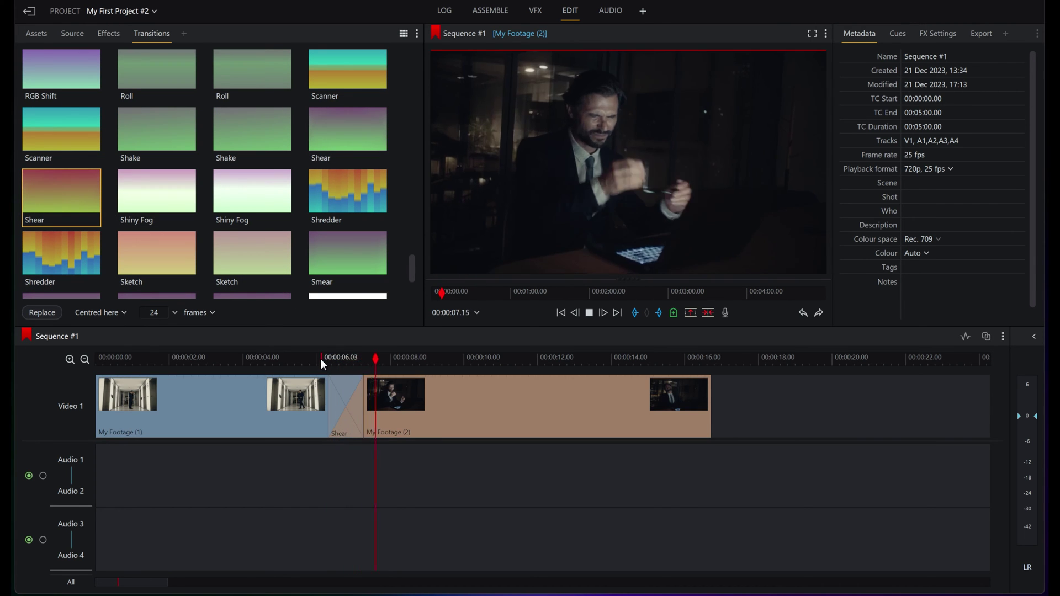
left_click(335, 359)
left_click_drag(337, 359, 298, 370)
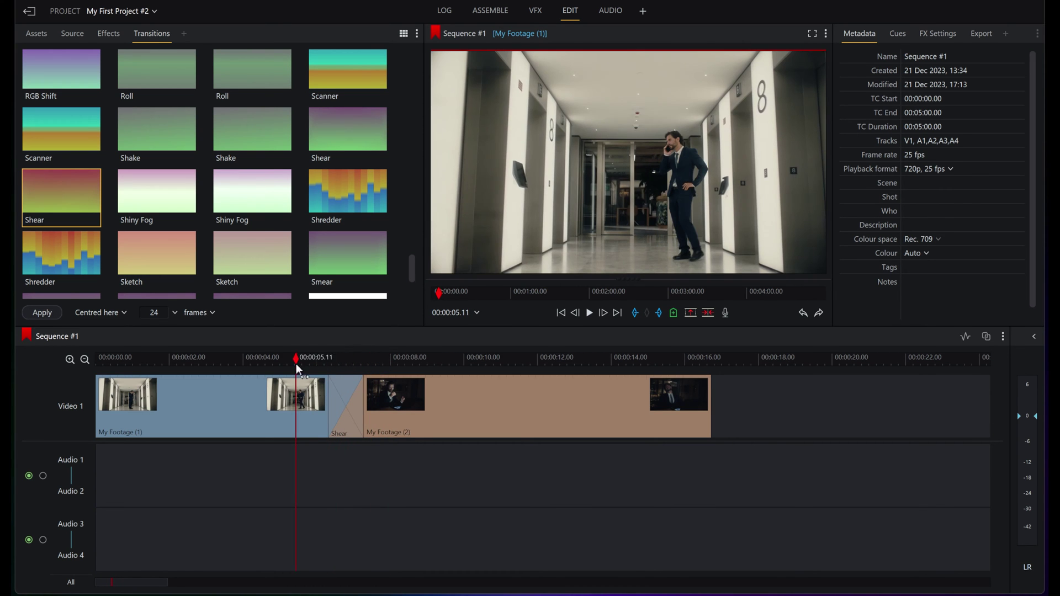
left_click(290, 356)
key("space")
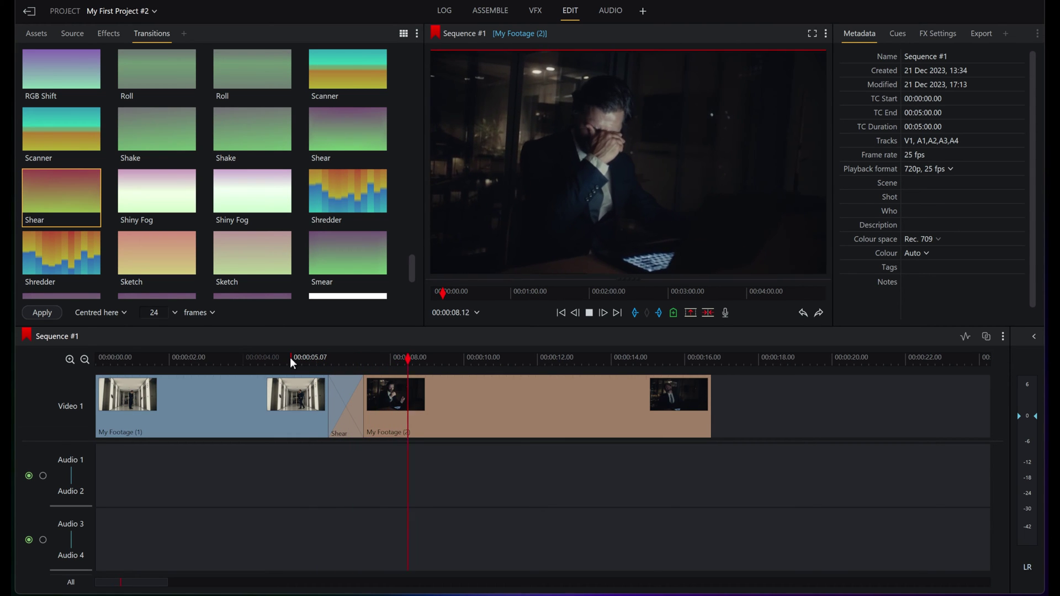
key("space")
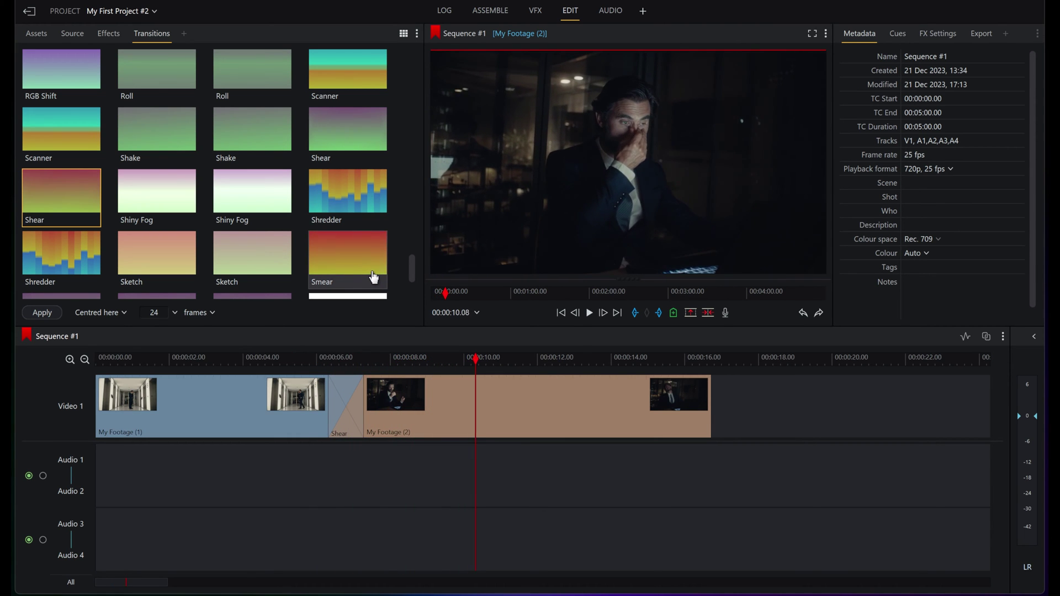
scroll(296, 145, "down", 3)
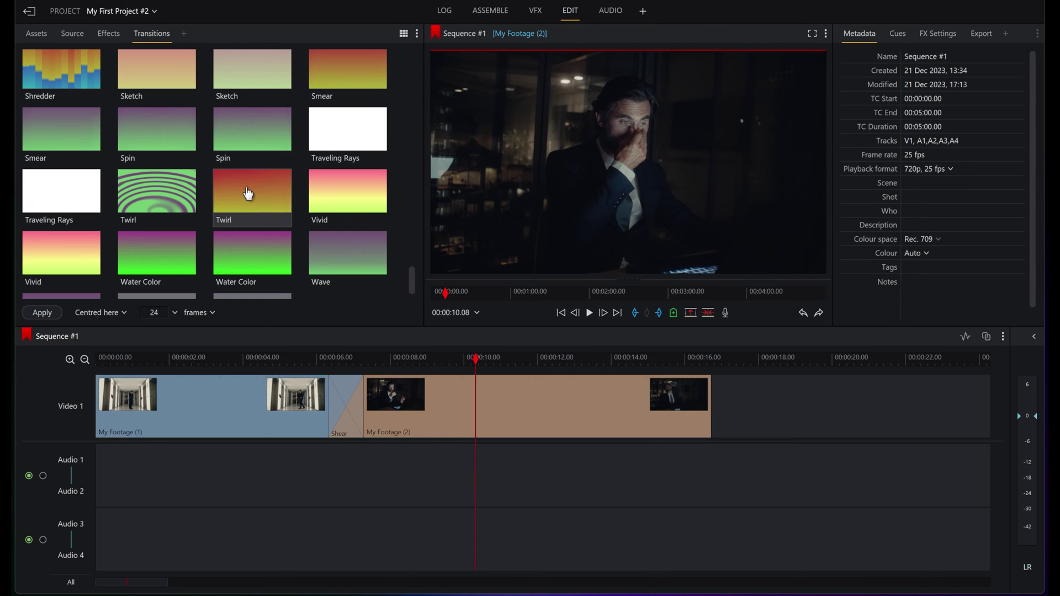
left_click_drag(252, 193, 346, 406)
- Play back the Twirl transition from just before the cut
left_click(288, 356)
key("space")
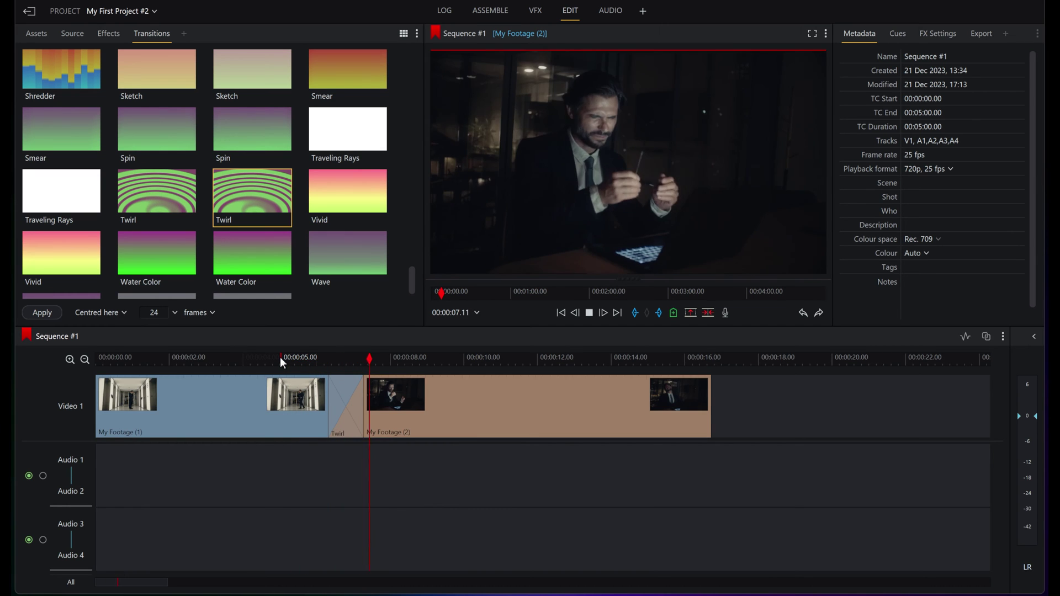
key("space")
- Replace Twirl with the Vivid transition and play it back
left_click_drag(361, 325, 347, 387)
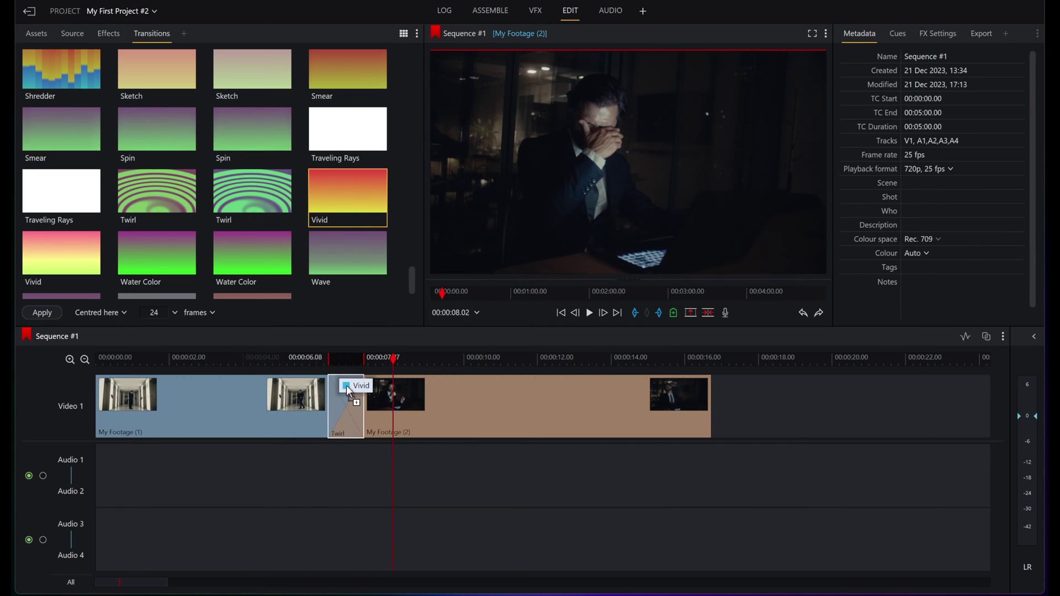
left_click(299, 357)
key("space")
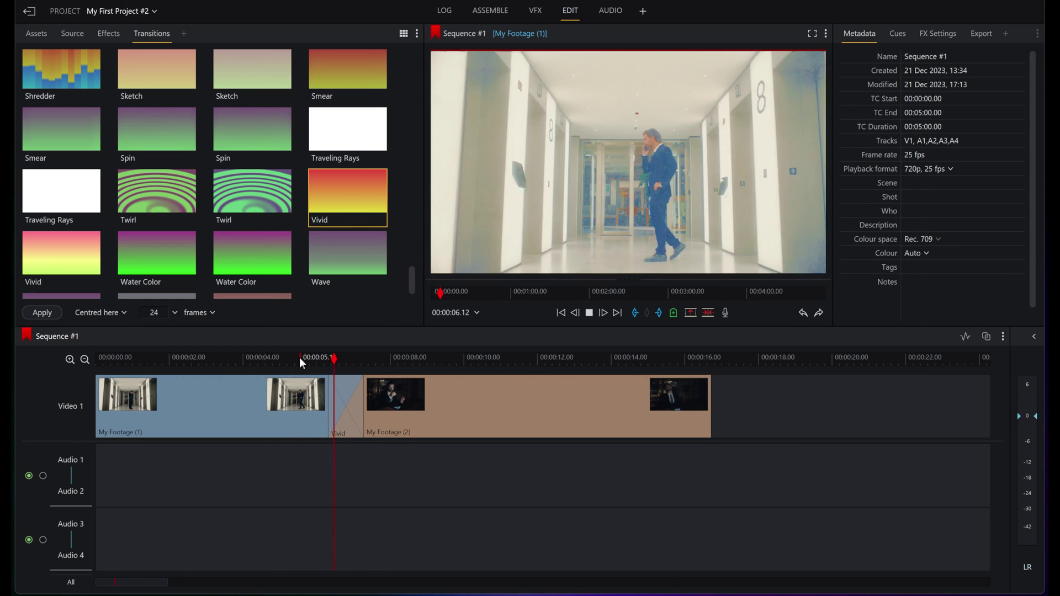
key("space")
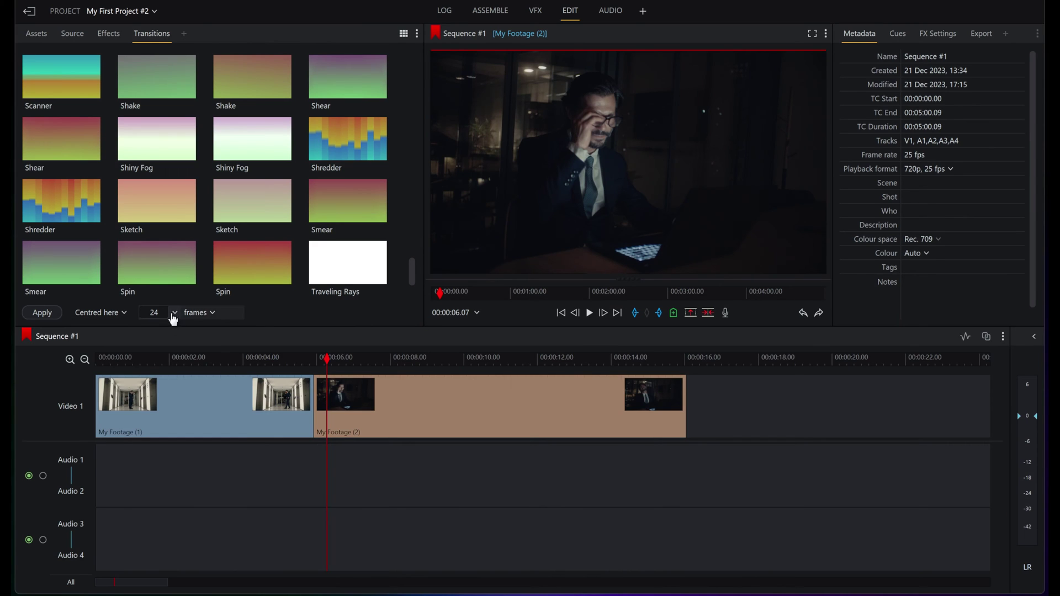
- Switch transition duration units to secs+frames and set the length to 01.24
left_click(197, 313)
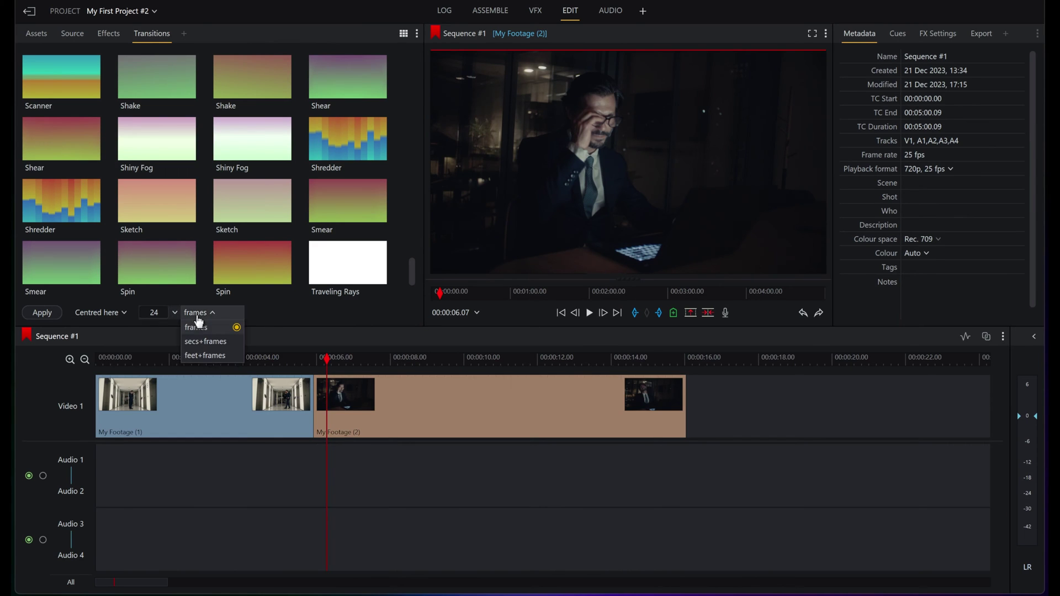
left_click(212, 343)
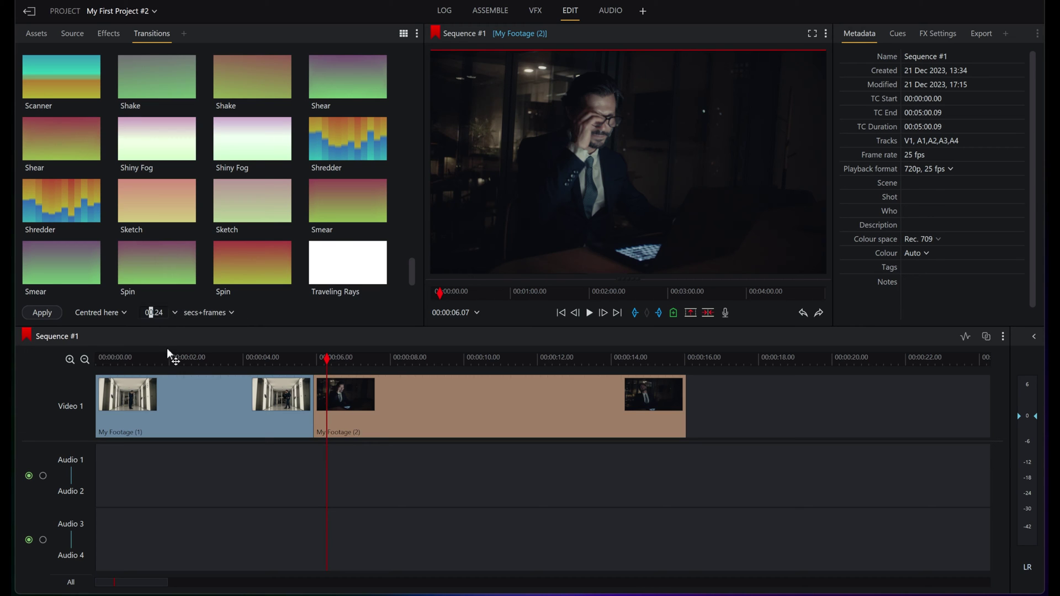
type("1")
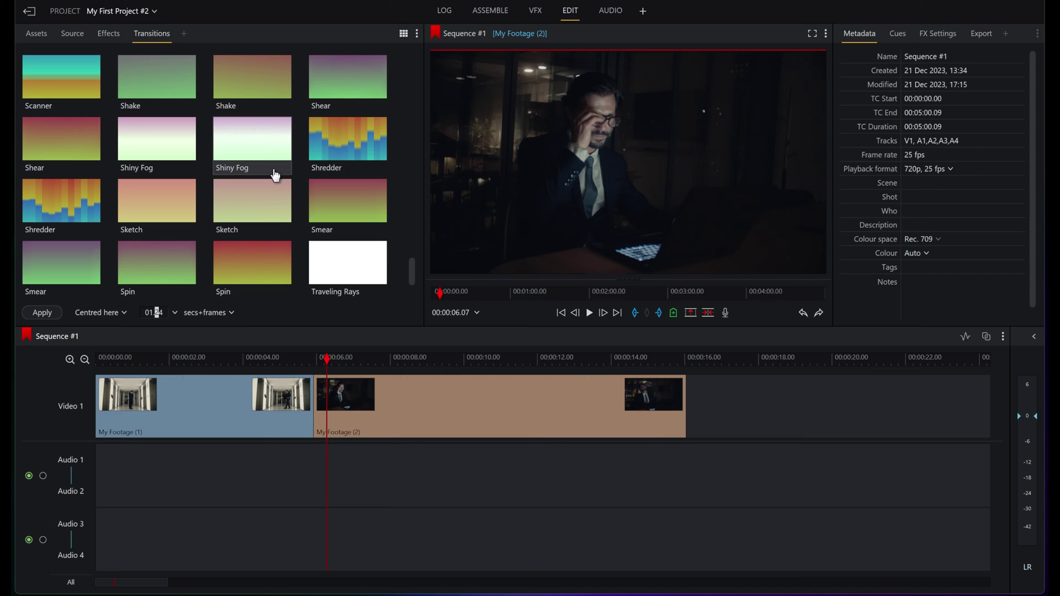
left_click_drag(345, 142, 352, 206)
left_click_drag(322, 338, 309, 403)
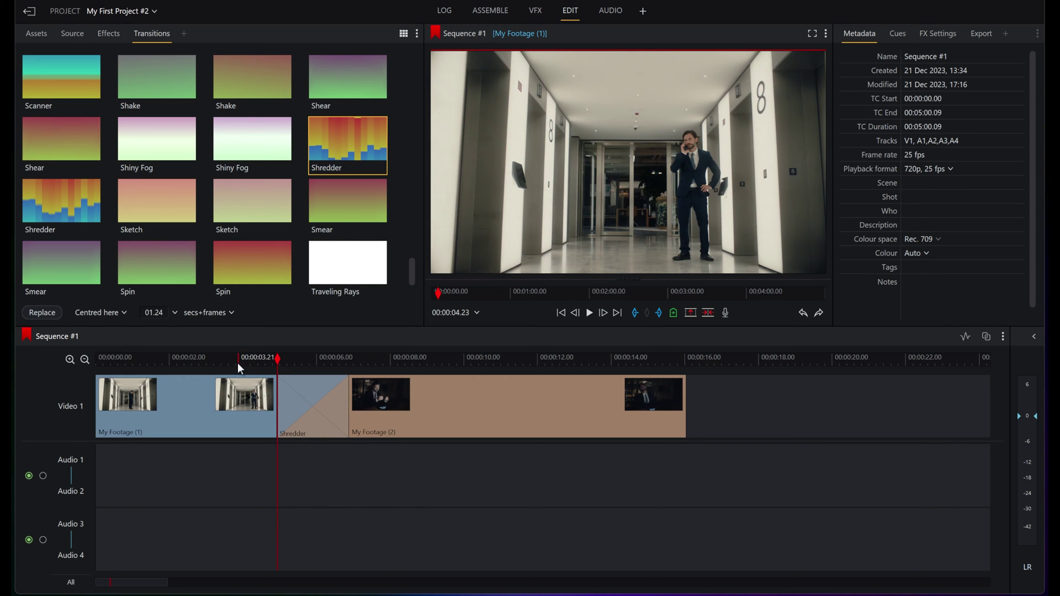
left_click(200, 362)
key("space")
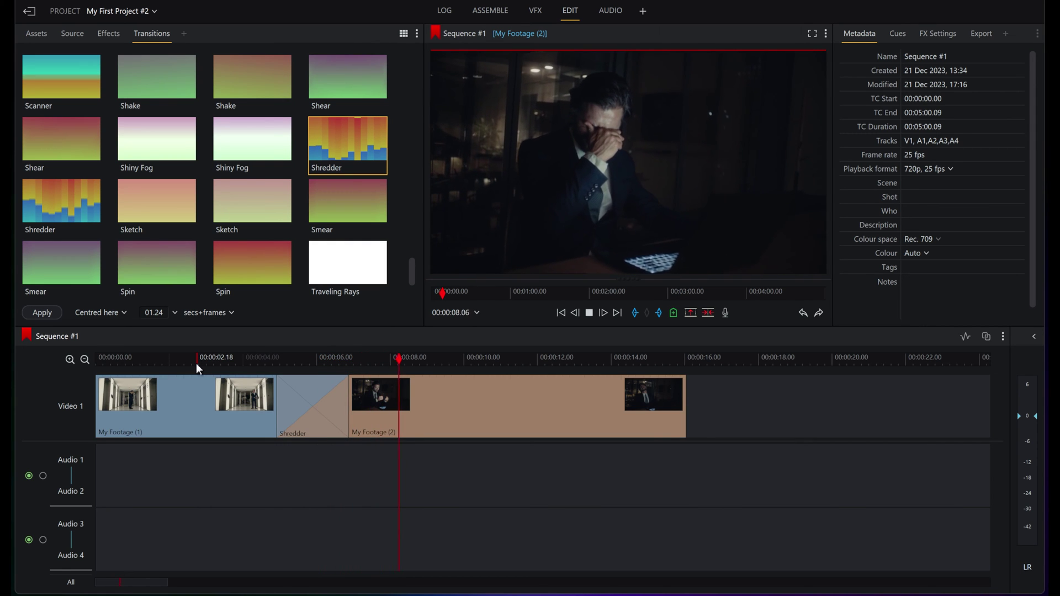
key("space")
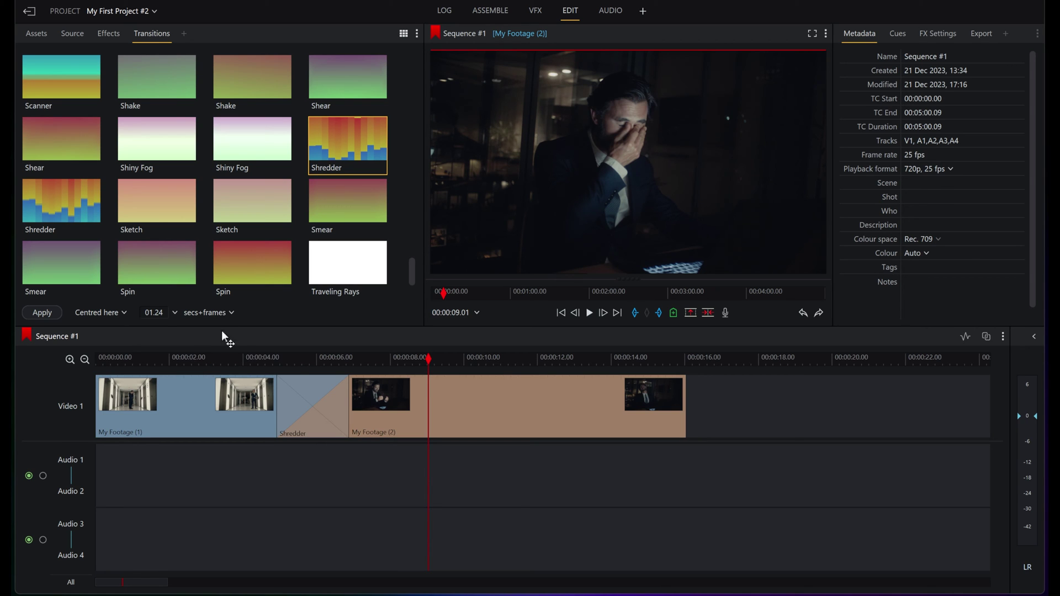
key("ctrl+z")
scroll(279, 193, "down", 3)
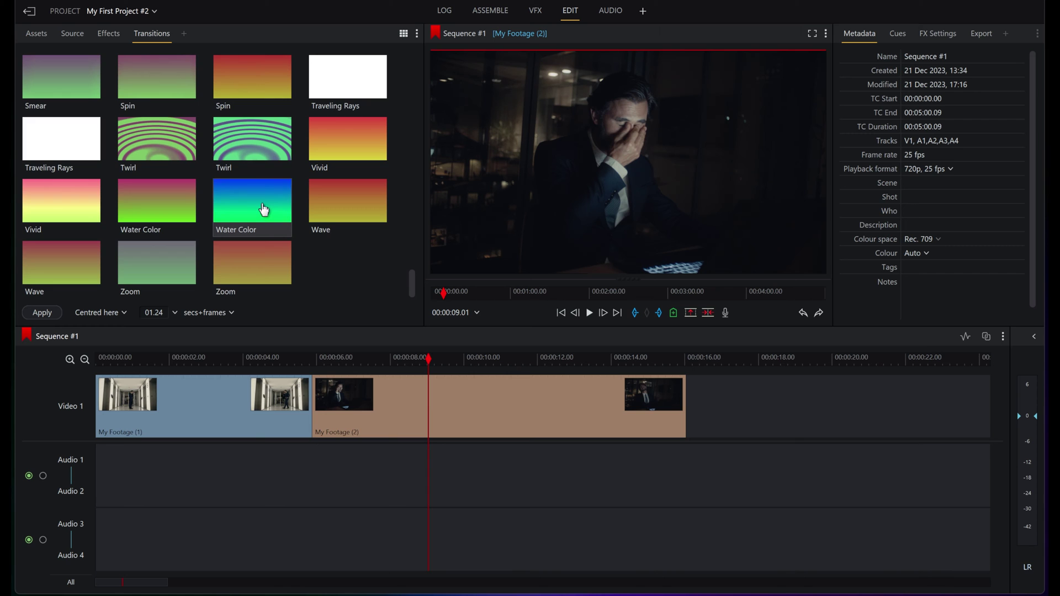
- Place 3D Grid Fall Away on the cut between My Footage (1) and (2)
scroll(264, 209, "up", 3)
scroll(107, 178, "up", 4)
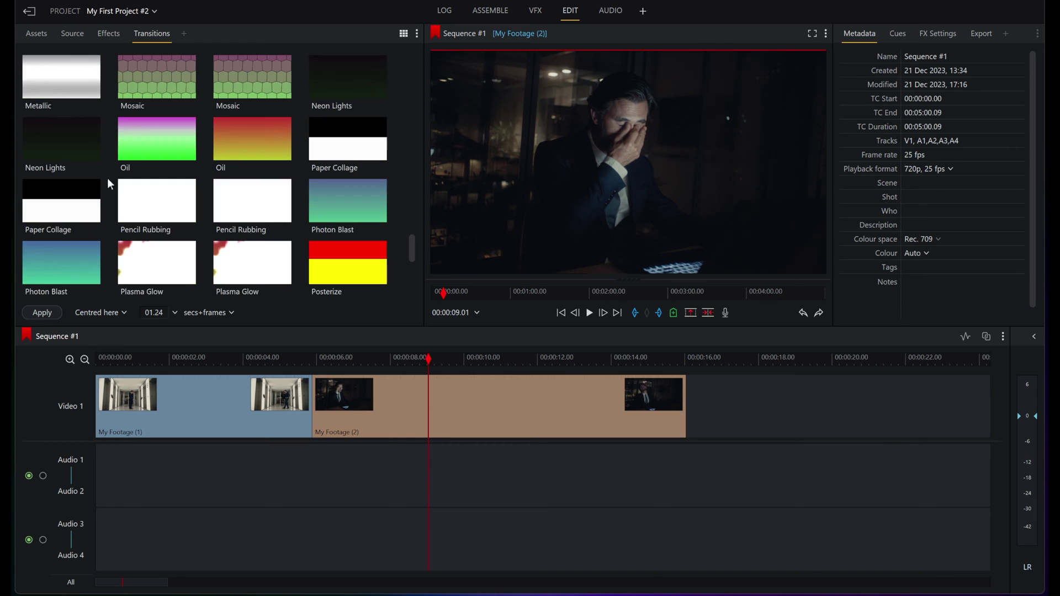
scroll(170, 212, "up", 5)
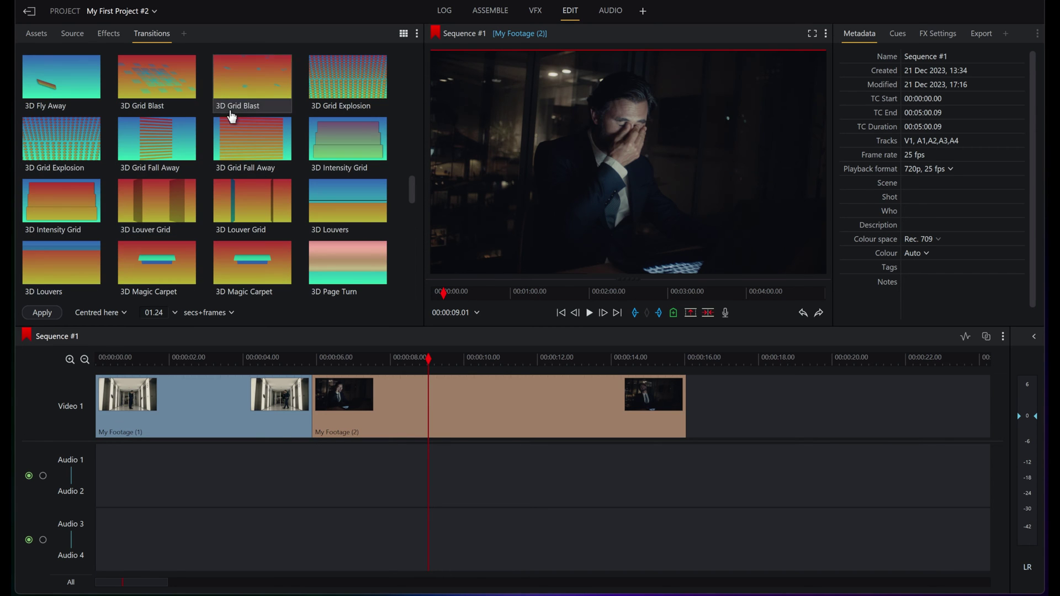
left_click_drag(152, 142, 310, 395)
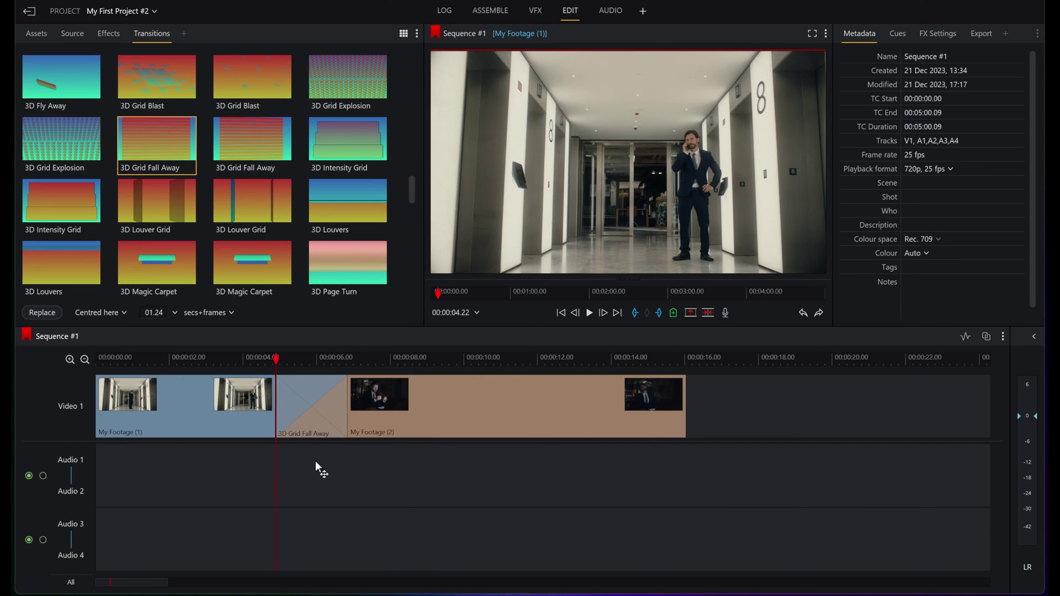
left_click(294, 400)
left_click(299, 472)
- Trim the transition's start earlier and shift the cut later to lengthen it
left_click(276, 404)
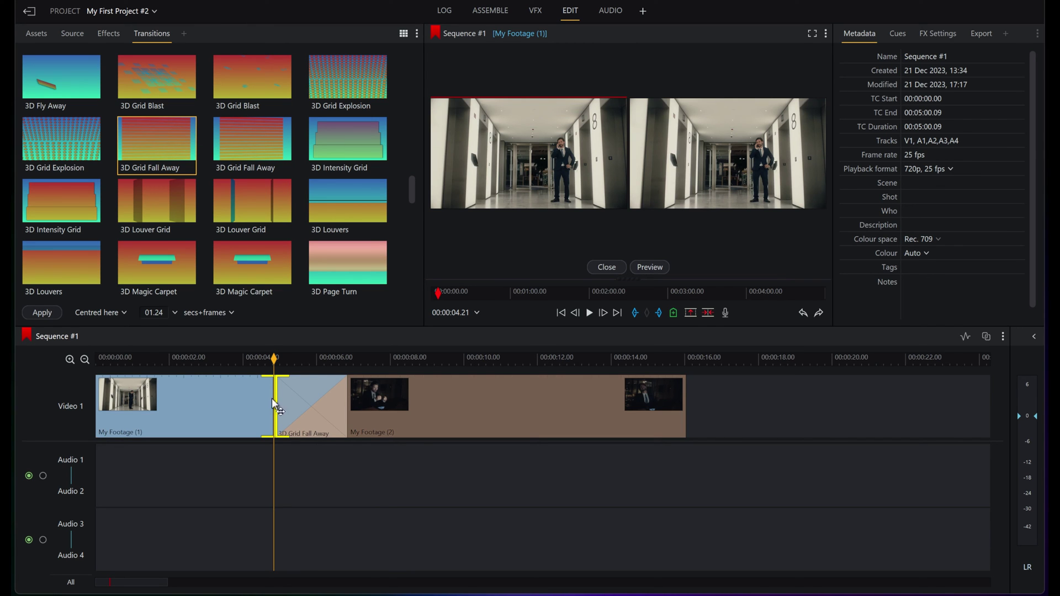
left_click_drag(274, 405, 257, 405)
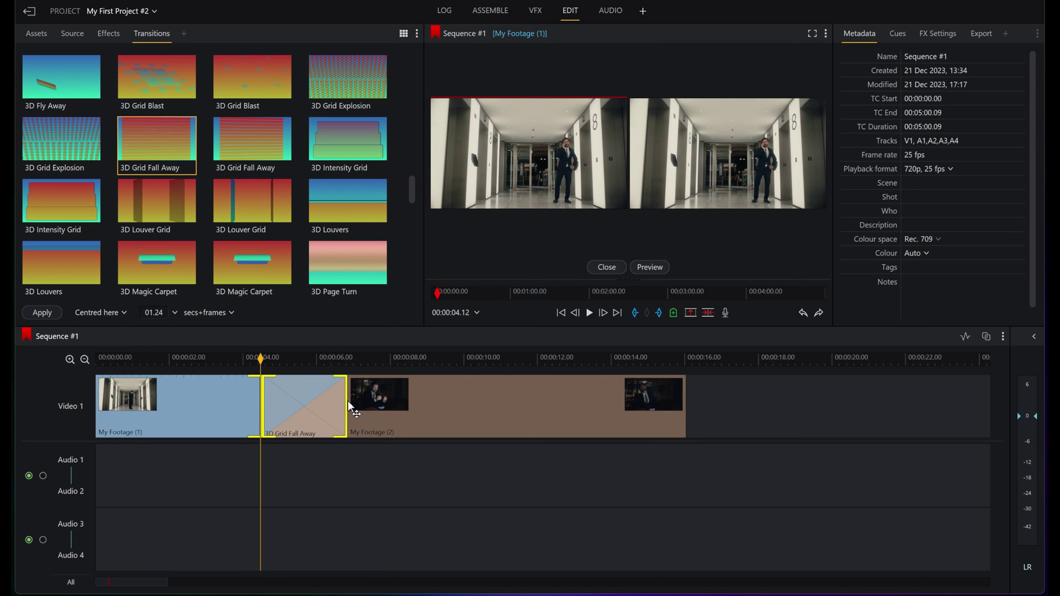
left_click_drag(348, 400, 320, 404)
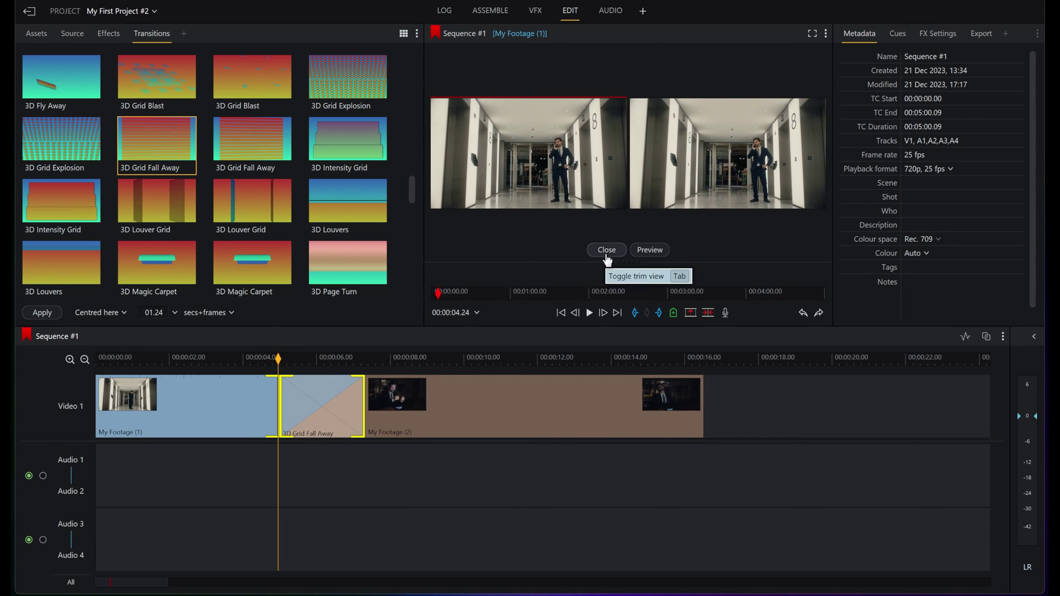
left_click(607, 267)
left_click(365, 402)
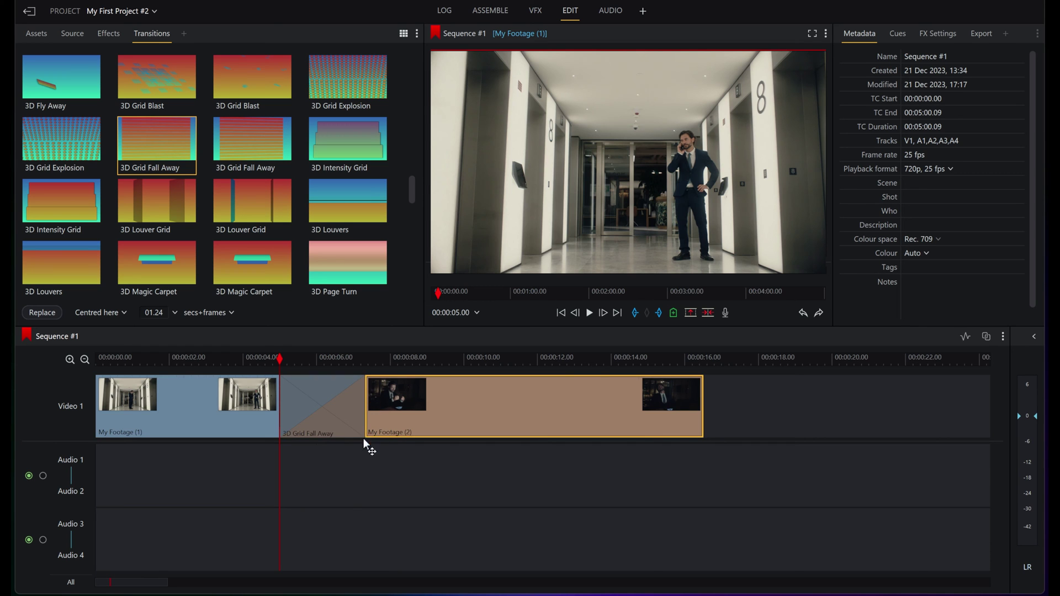
- Extend the transition so My Footage (2) starts near 07.19, then play it from the first clip
left_click_drag(365, 401, 381, 398)
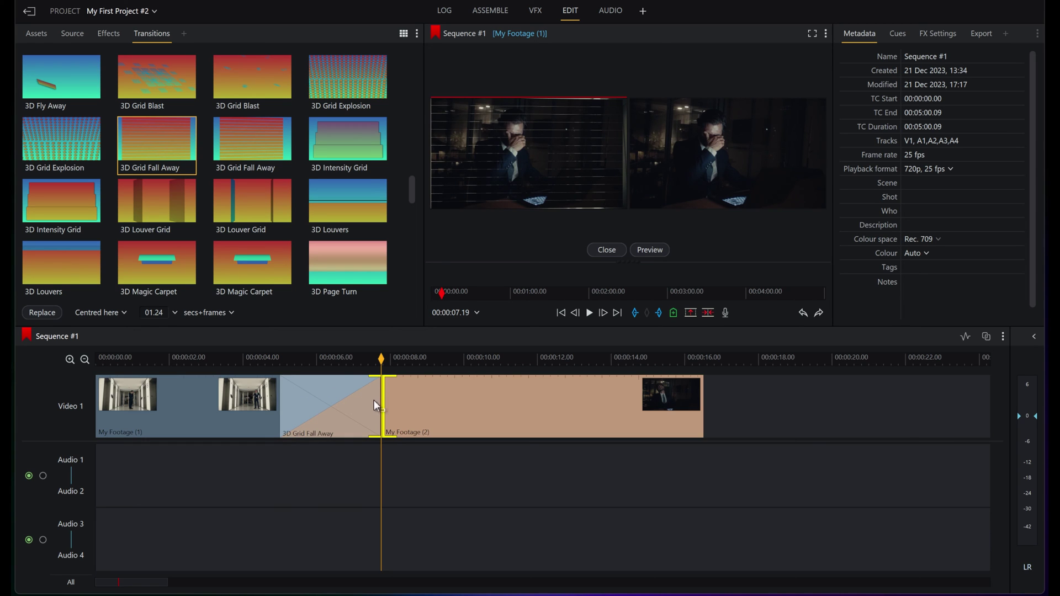
left_click(251, 360)
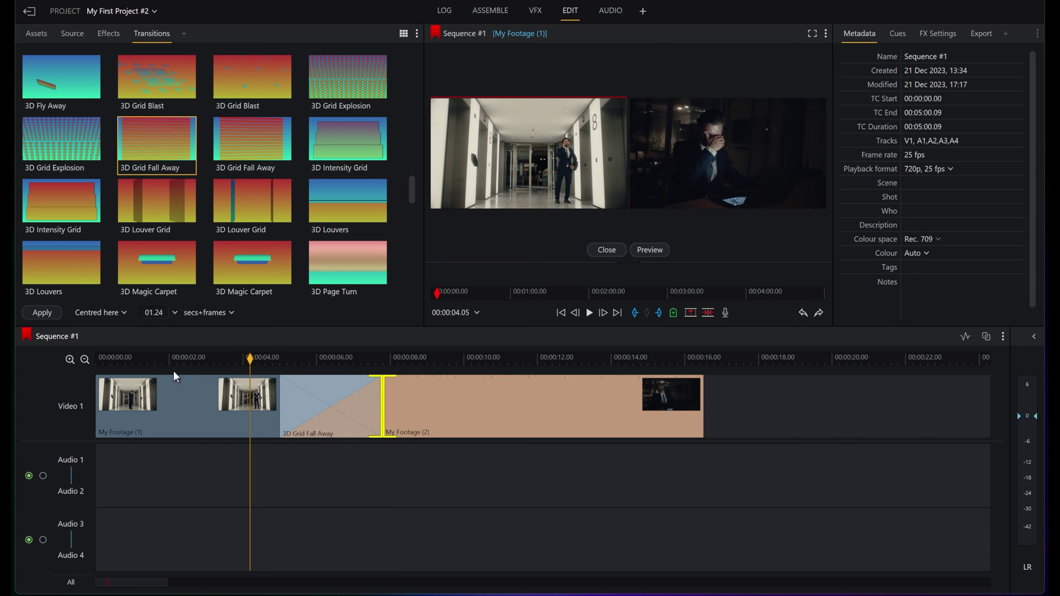
left_click(215, 359)
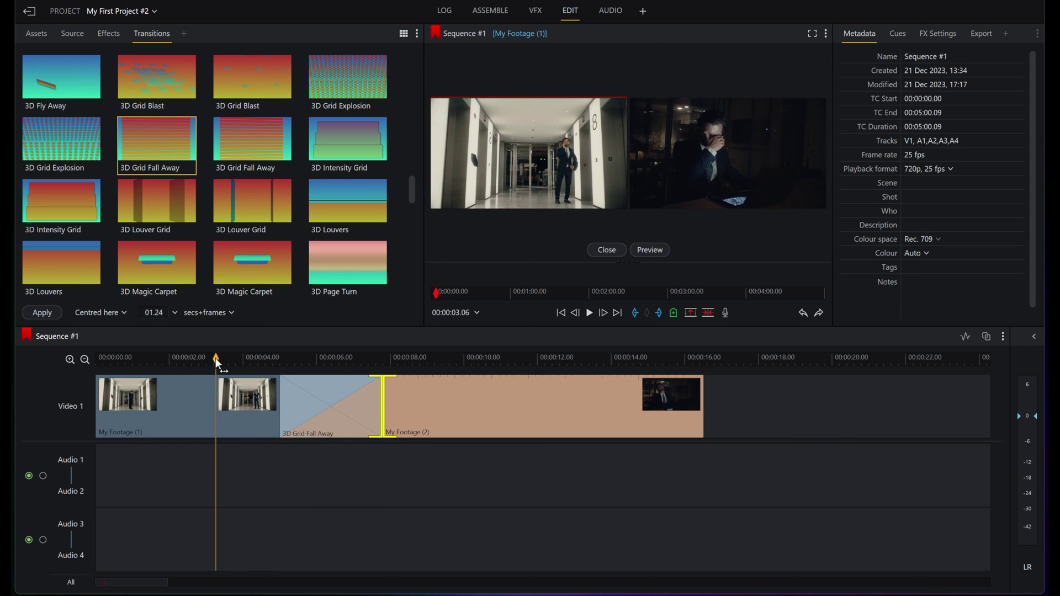
left_click(601, 250)
key("space")
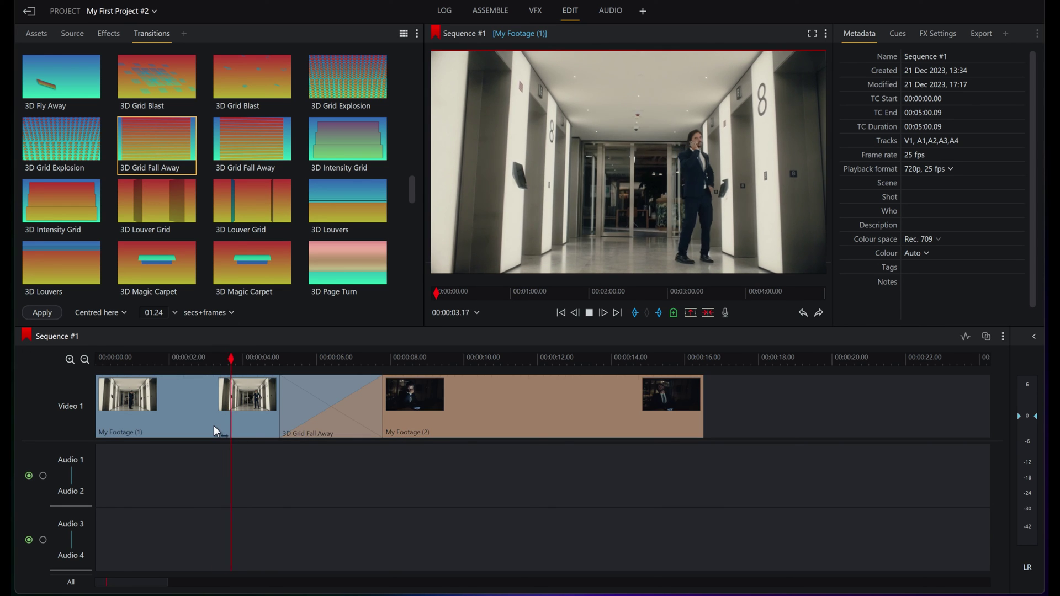